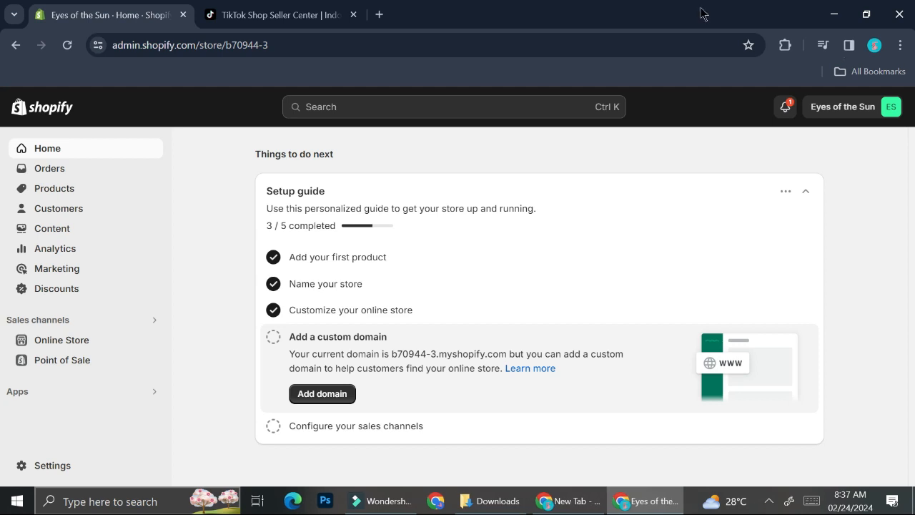
Switch to TikTok Shop Seller Center and review the Business Center and ad accounts in the Shop Ads setup.
{"action": "left_click", "coordinate": [329, 11]}
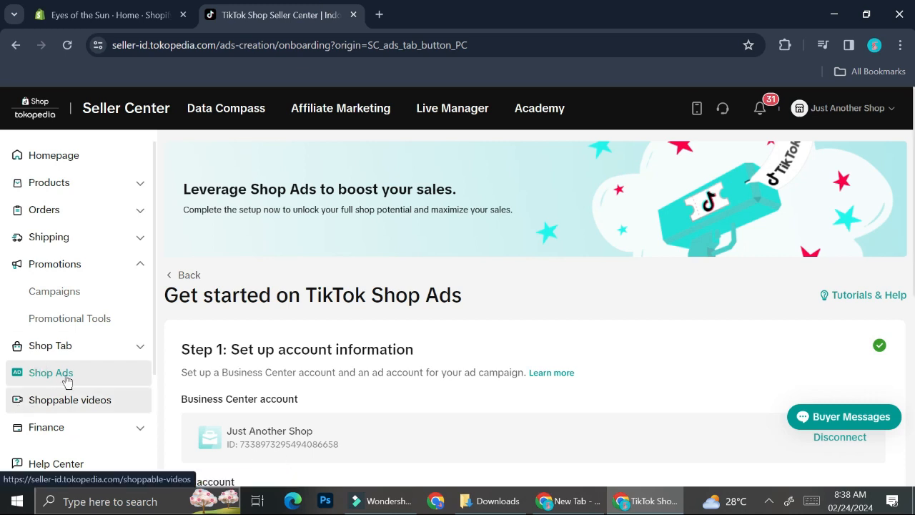
{"action": "scroll", "coordinate": [303, 217], "scroll_direction": "down", "scroll_amount": 2}
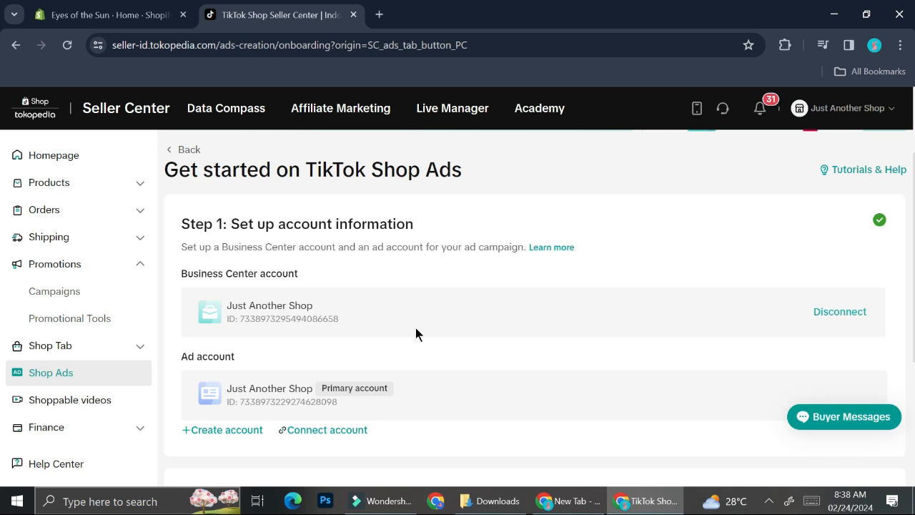
{"action": "scroll", "coordinate": [349, 366], "scroll_direction": "down", "scroll_amount": 1}
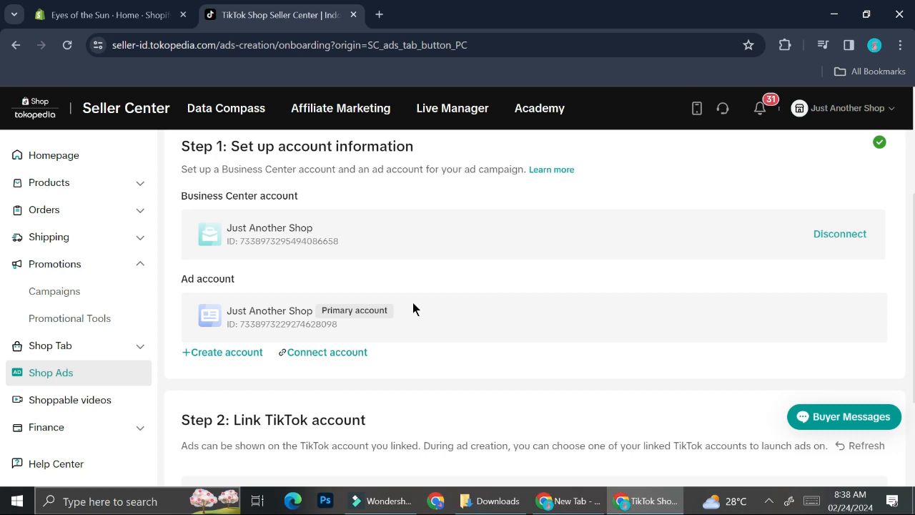
Return to the Shopify admin, search the Shopify App Store for "tiktok", and start installing the TikTok app.
{"action": "left_click", "coordinate": [141, 8]}
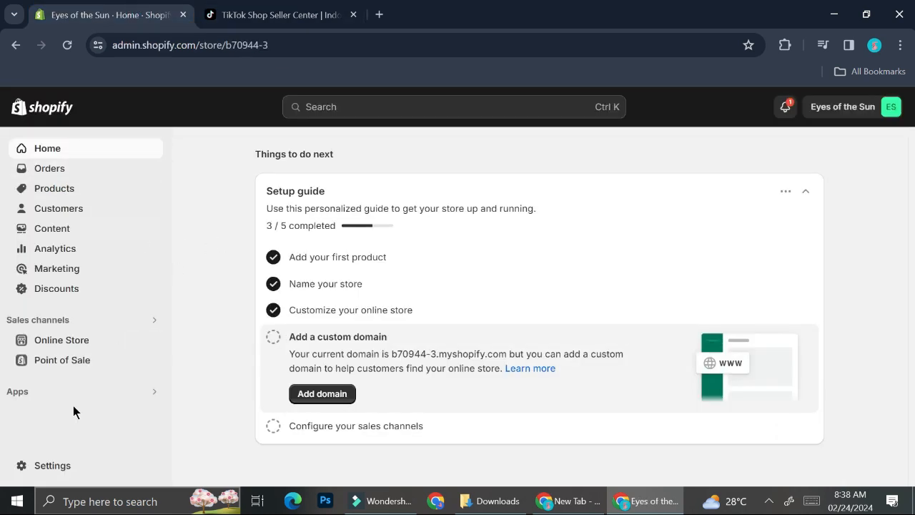
{"action": "left_click", "coordinate": [96, 393]}
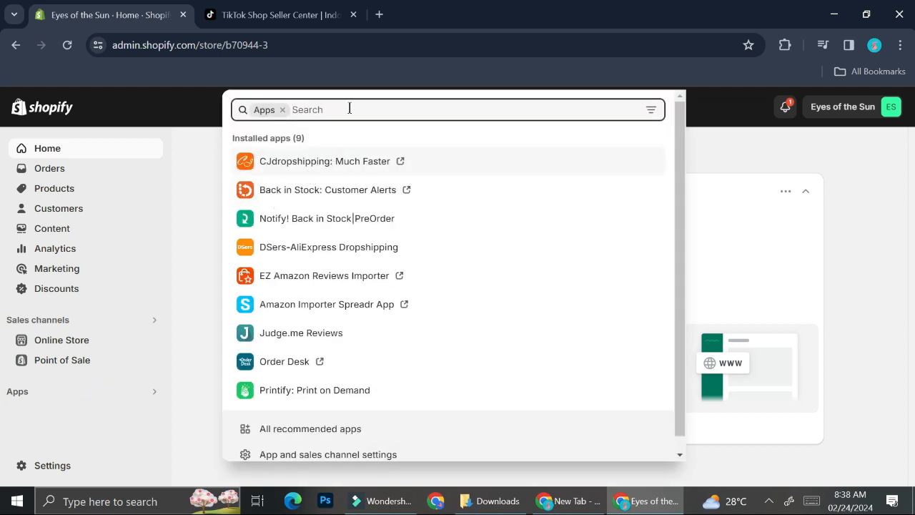
{"action": "type", "text": "tiktok"}
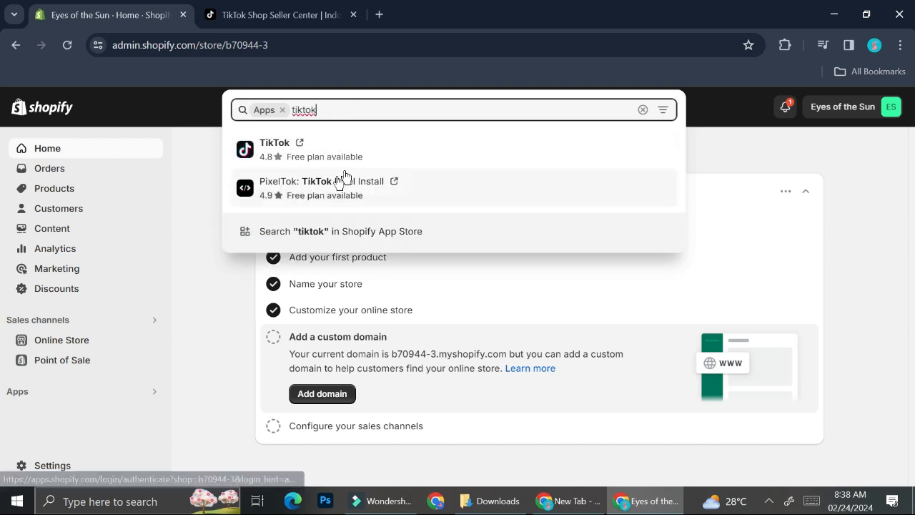
{"action": "left_click", "coordinate": [312, 231]}
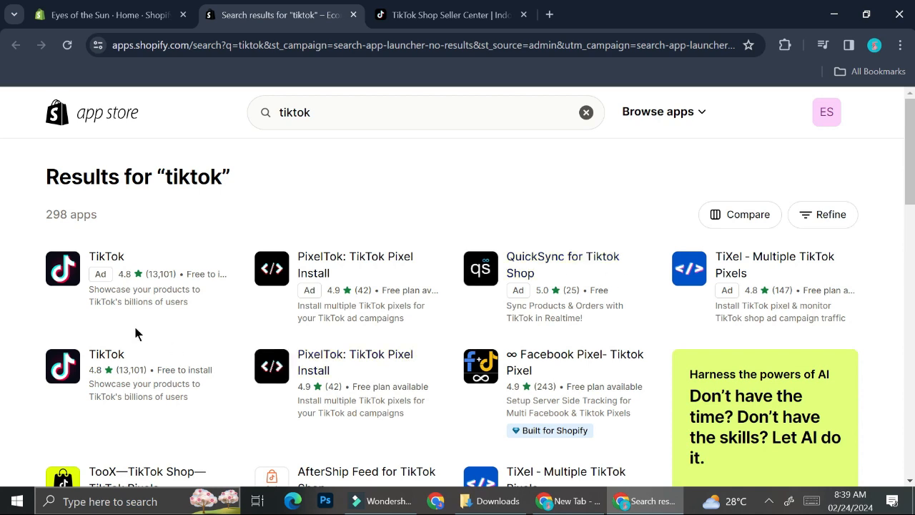
{"action": "left_click", "coordinate": [105, 256]}
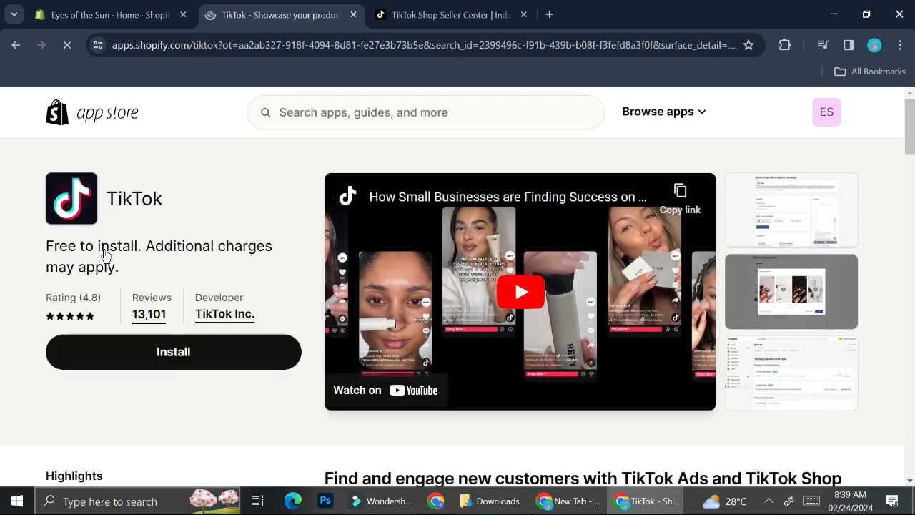
{"action": "left_click", "coordinate": [148, 352]}
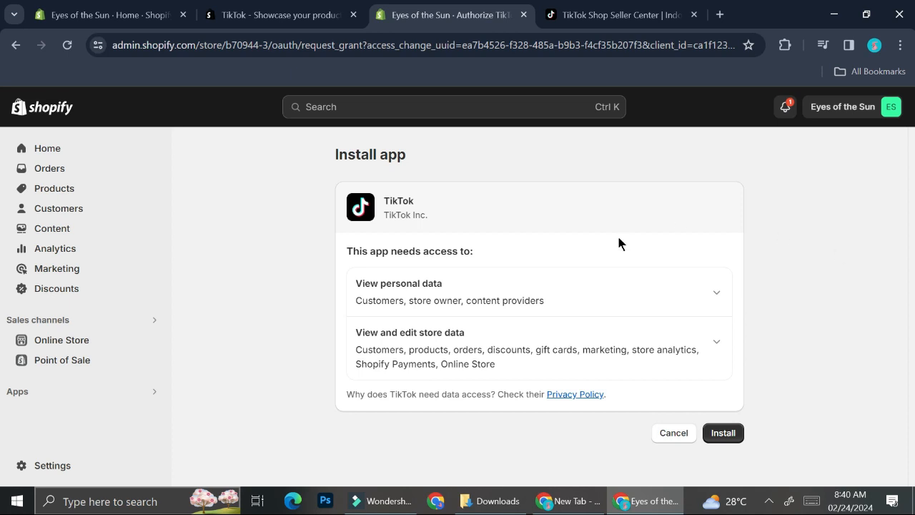
Review the personal data and store data permissions requested by the TikTok app, and approve its installation.
{"action": "left_click", "coordinate": [718, 294]}
{"action": "scroll", "coordinate": [719, 298], "scroll_direction": "down", "scroll_amount": 1}
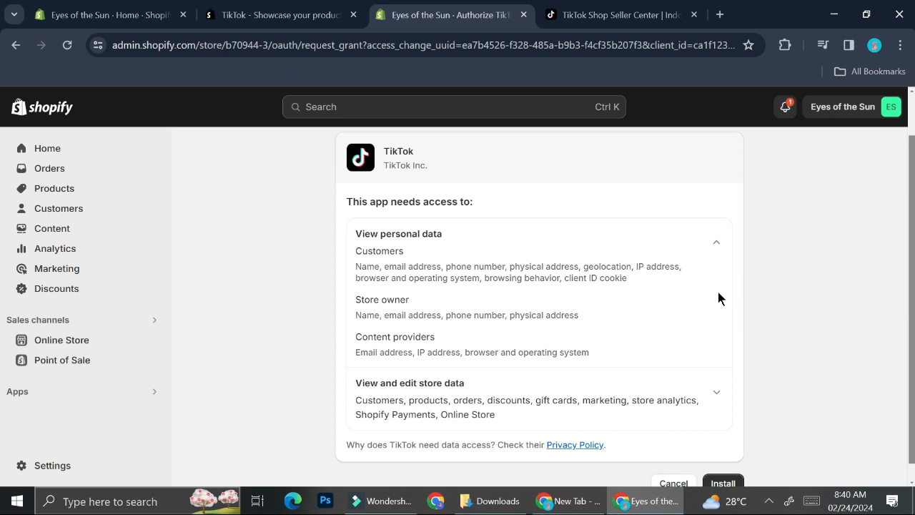
{"action": "scroll", "coordinate": [659, 384], "scroll_direction": "down", "scroll_amount": 1}
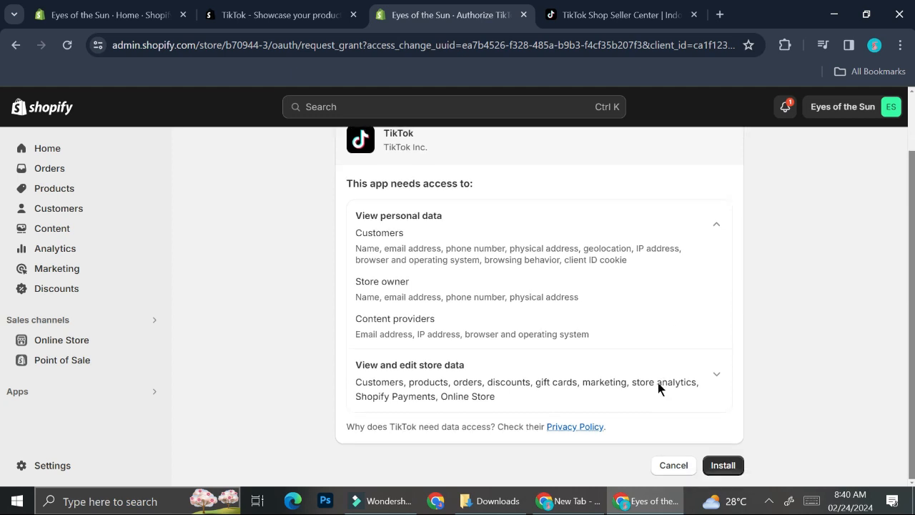
{"action": "left_click", "coordinate": [717, 374]}
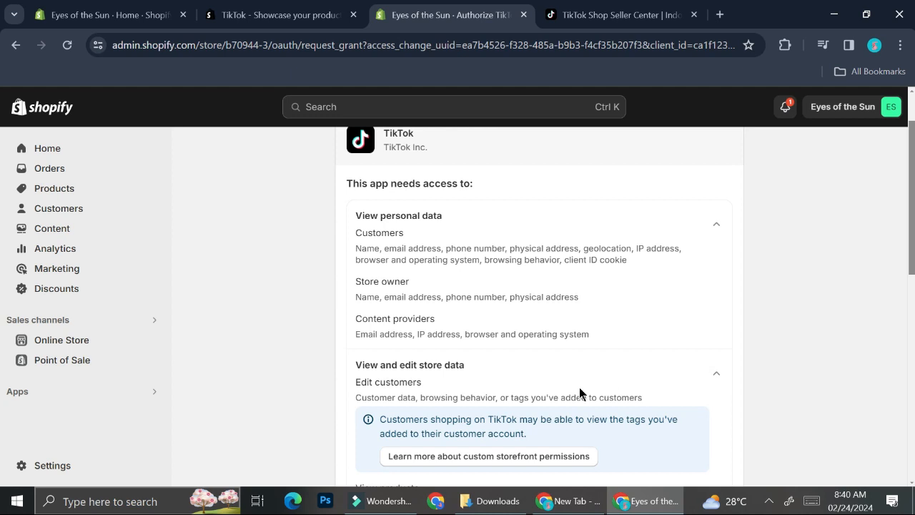
{"action": "scroll", "coordinate": [579, 386], "scroll_direction": "down", "scroll_amount": 2}
{"action": "scroll", "coordinate": [579, 392], "scroll_direction": "down", "scroll_amount": 1}
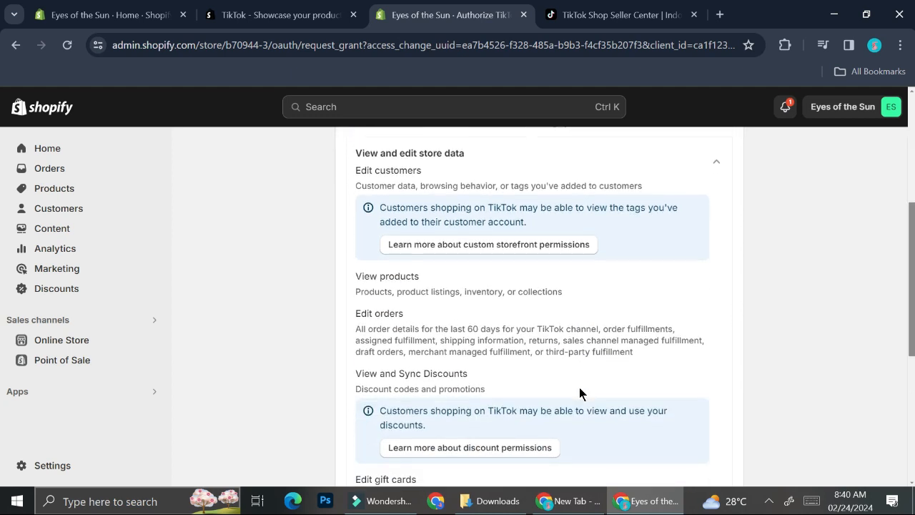
{"action": "scroll", "coordinate": [579, 392], "scroll_direction": "down", "scroll_amount": 3}
{"action": "scroll", "coordinate": [579, 392], "scroll_direction": "down", "scroll_amount": 1}
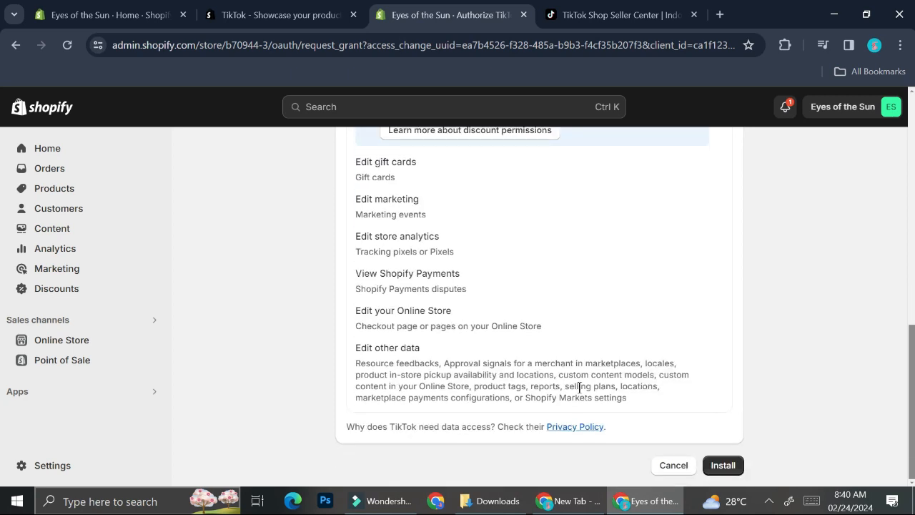
{"action": "left_click", "coordinate": [729, 469]}
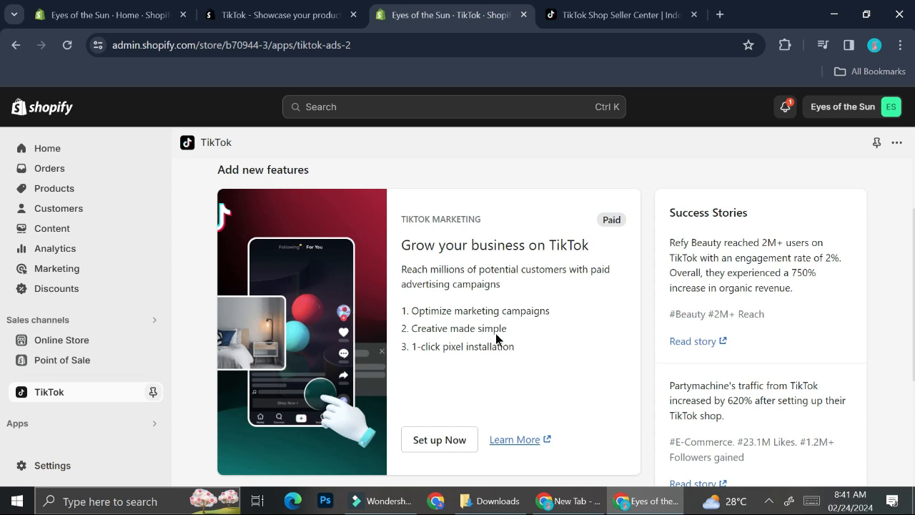
Start the TikTok Marketing setup and connect the TikTok For Business account and the Just Another Shop Business Center account.
{"action": "left_click", "coordinate": [433, 441]}
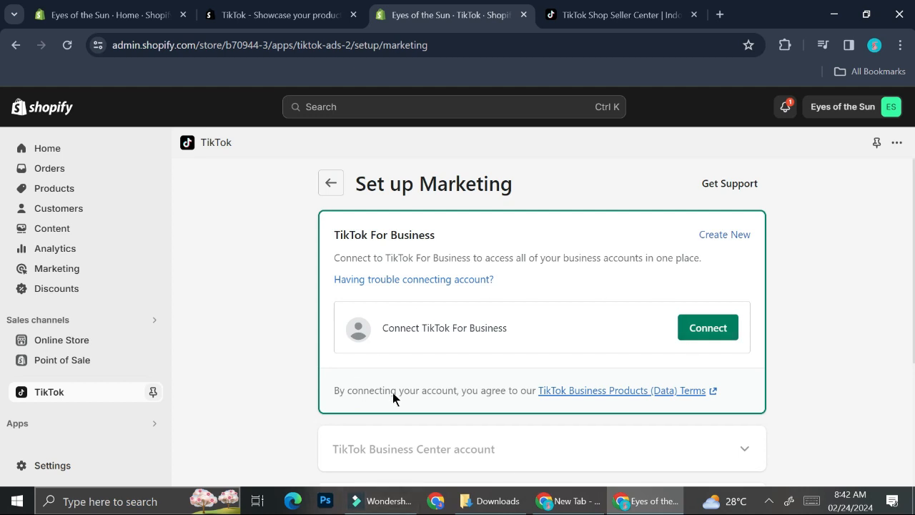
{"action": "left_click", "coordinate": [706, 333]}
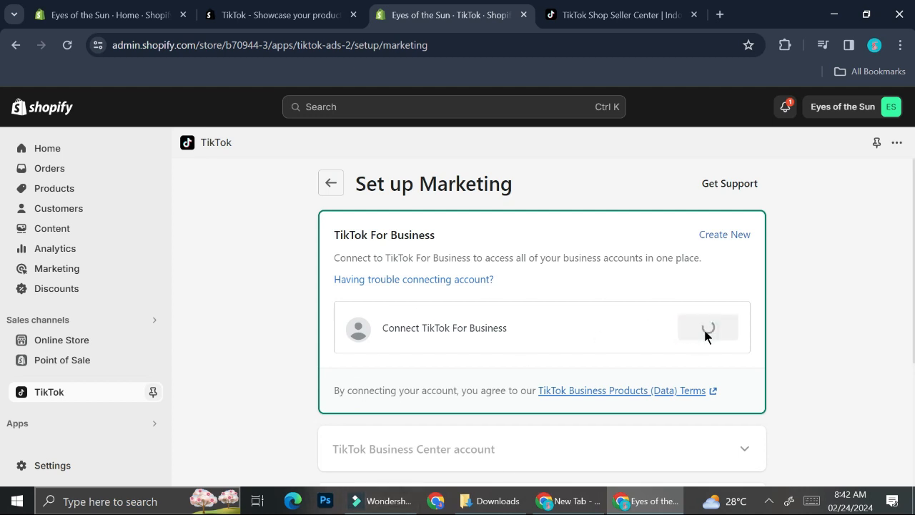
{"action": "scroll", "coordinate": [705, 336], "scroll_direction": "down", "scroll_amount": 2}
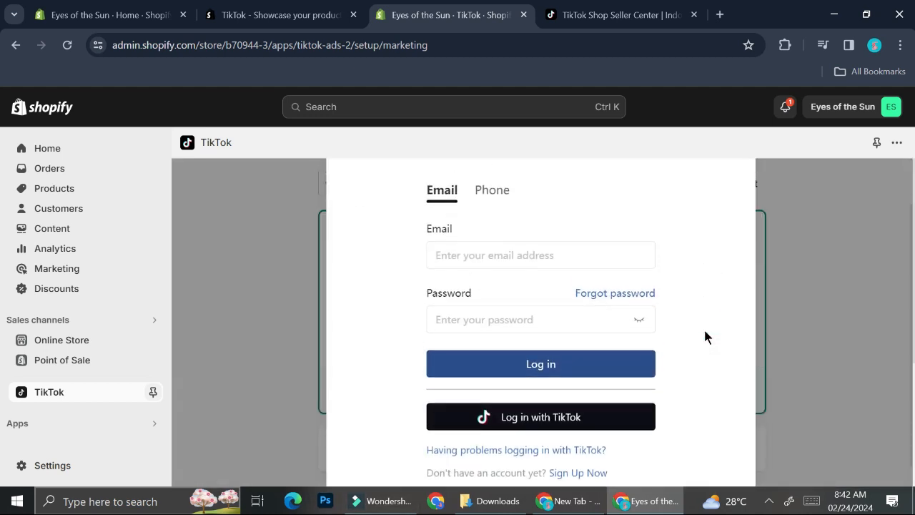
{"action": "left_click", "coordinate": [492, 256]}
{"action": "left_click", "coordinate": [493, 190]}
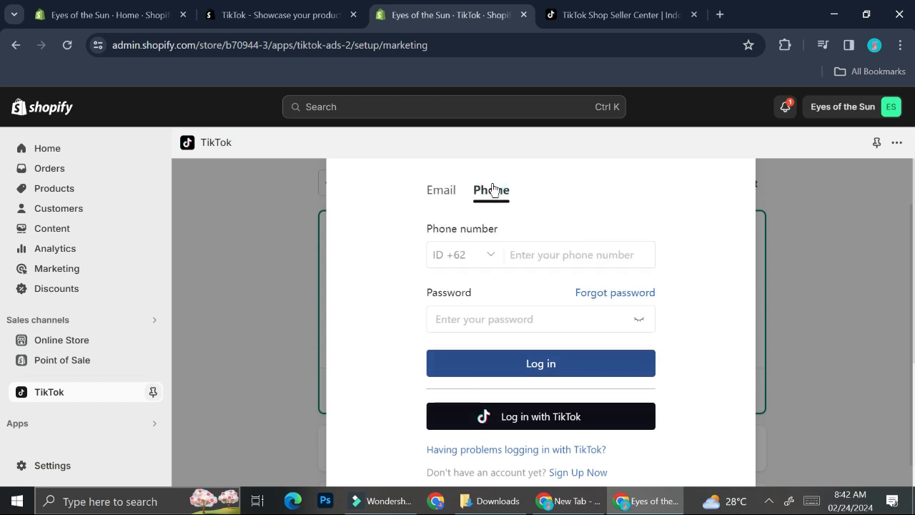
{"action": "left_click", "coordinate": [450, 194]}
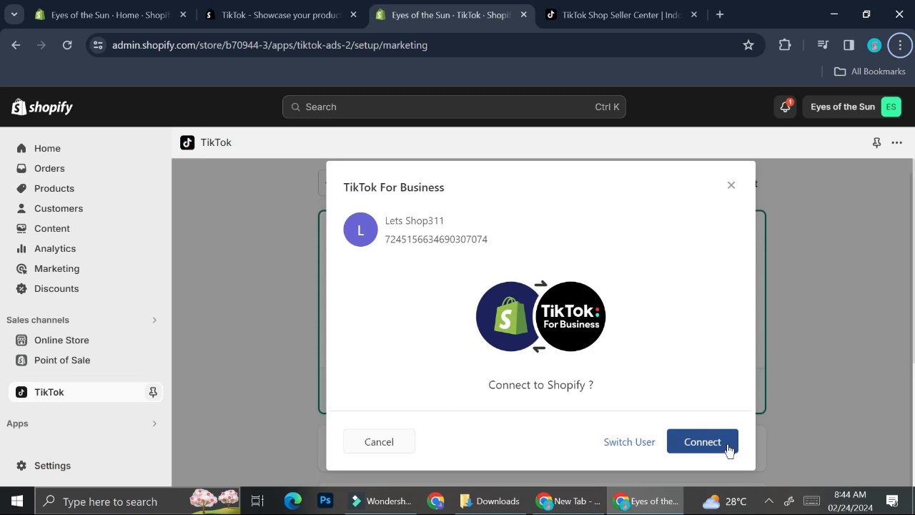
{"action": "left_click", "coordinate": [703, 441]}
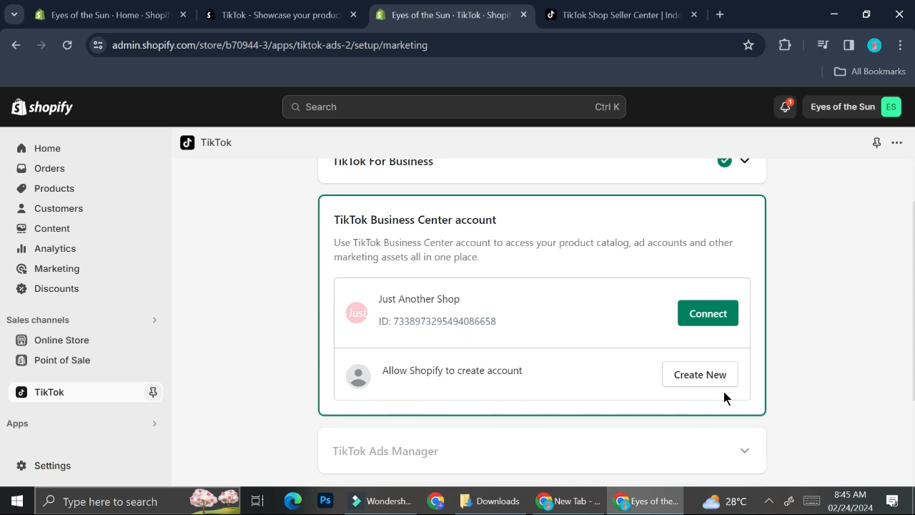
{"action": "left_click", "coordinate": [705, 325]}
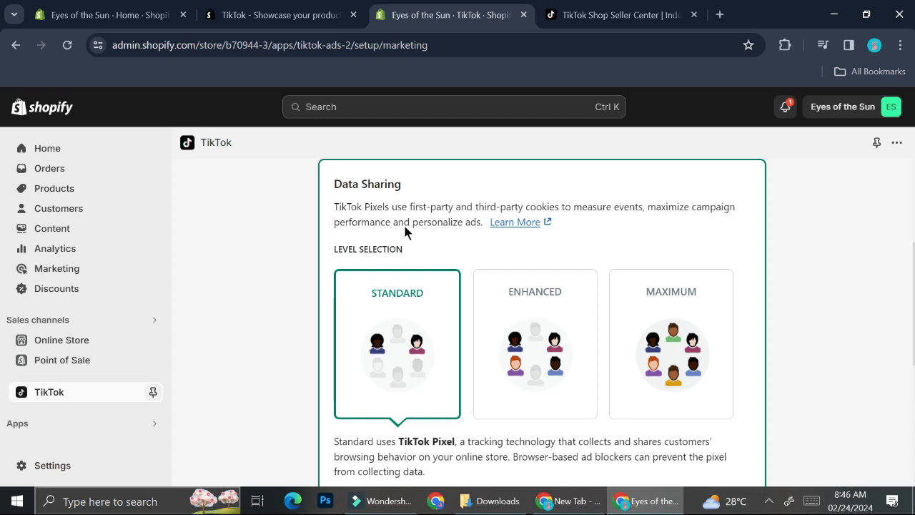
Read the TikTok help article about data sharing and return to the marketing setup.
{"action": "left_click", "coordinate": [536, 225]}
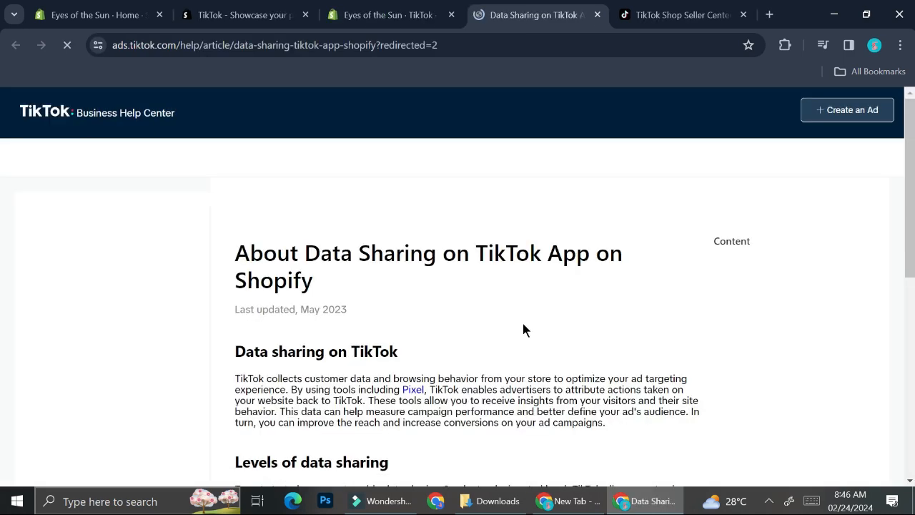
{"action": "scroll", "coordinate": [523, 323], "scroll_direction": "down", "scroll_amount": 5}
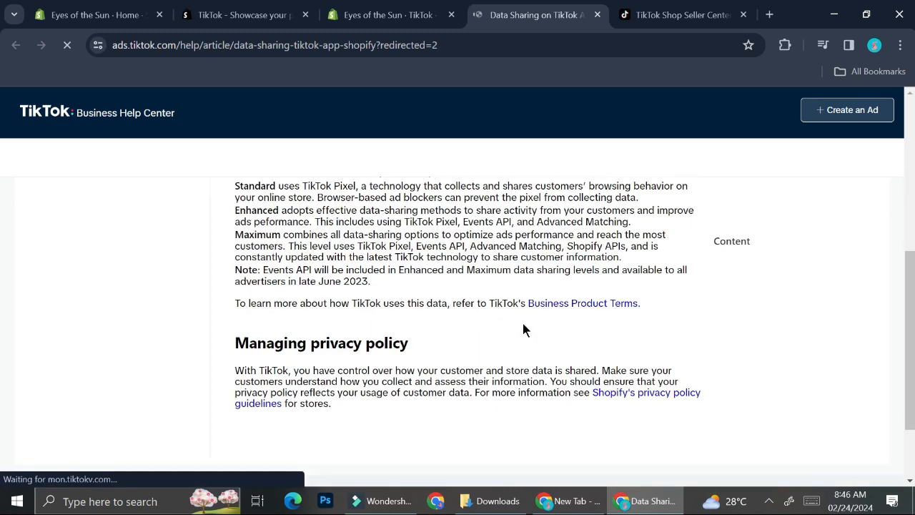
{"action": "left_click", "coordinate": [390, 14]}
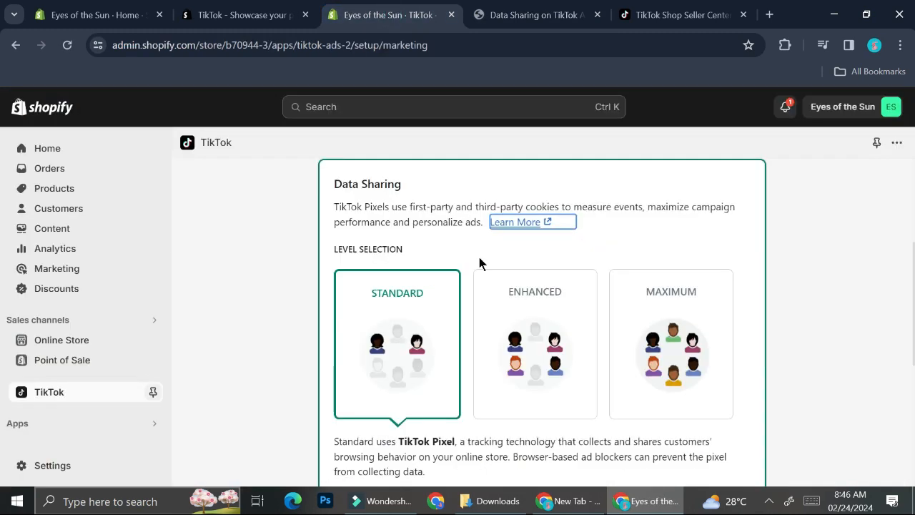
Expand the list of customer data being shared and review it for the Standard data sharing level.
{"action": "scroll", "coordinate": [450, 326], "scroll_direction": "down", "scroll_amount": 1}
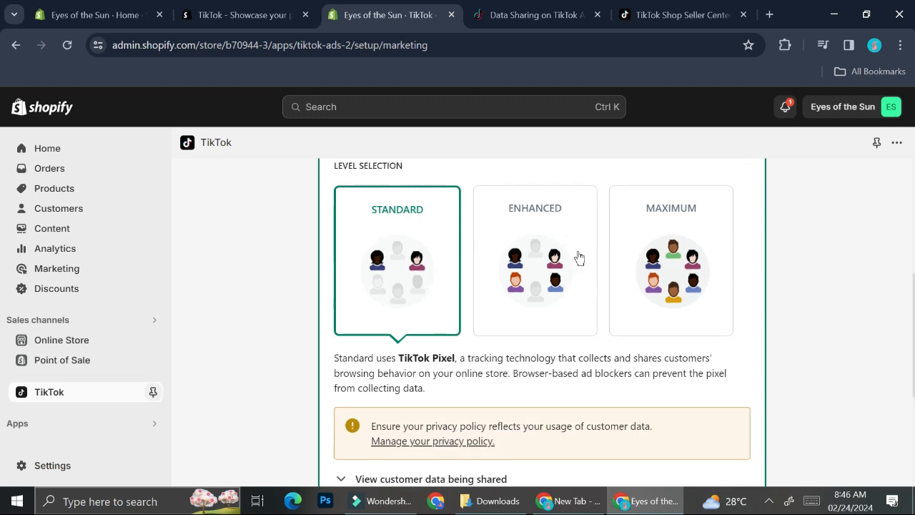
{"action": "scroll", "coordinate": [463, 325], "scroll_direction": "down", "scroll_amount": 1}
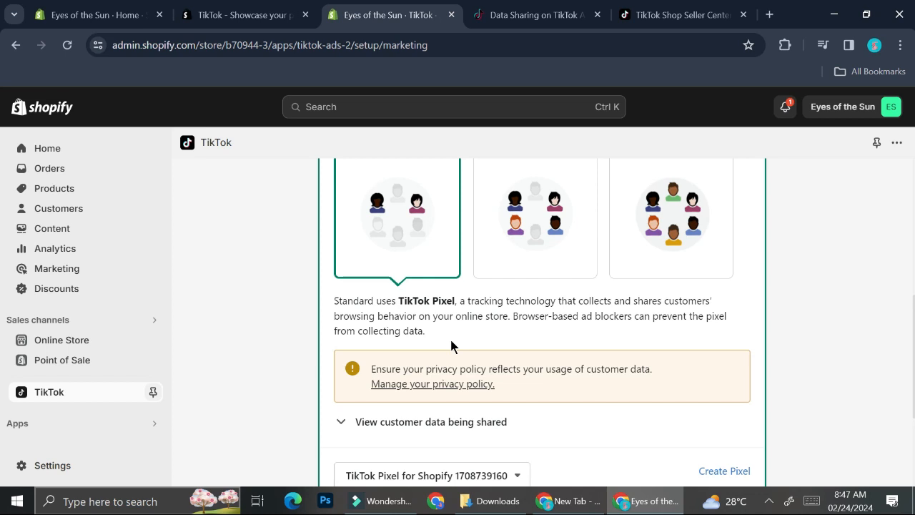
{"action": "scroll", "coordinate": [343, 428], "scroll_direction": "down", "scroll_amount": 1}
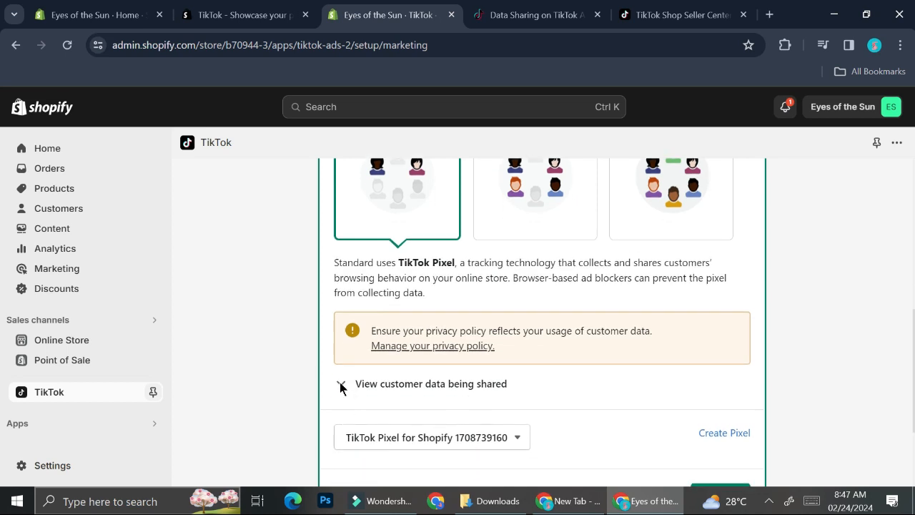
{"action": "left_click", "coordinate": [341, 387]}
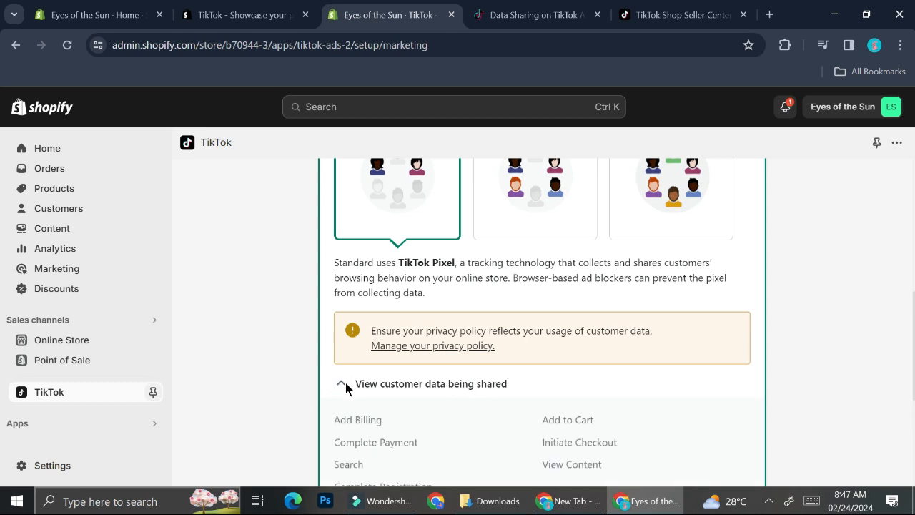
{"action": "scroll", "coordinate": [345, 394], "scroll_direction": "down", "scroll_amount": 1}
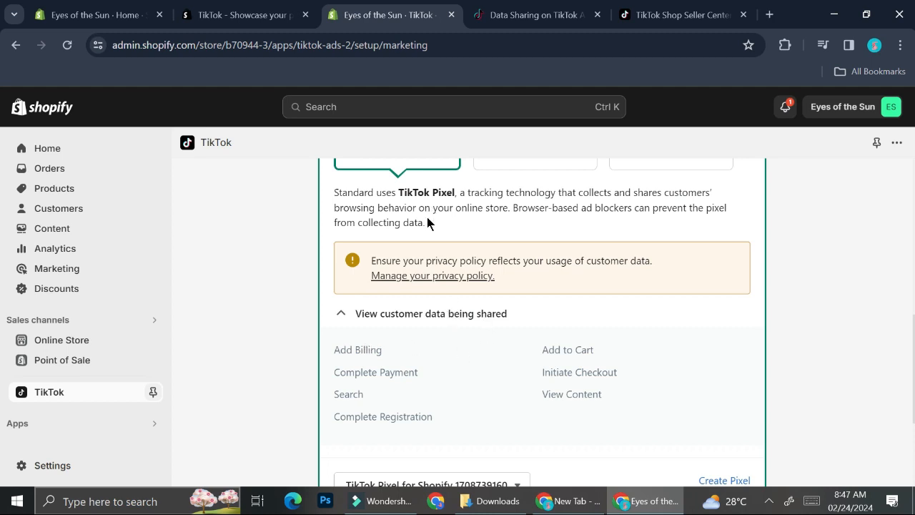
{"action": "scroll", "coordinate": [429, 247], "scroll_direction": "up", "scroll_amount": 2}
{"action": "scroll", "coordinate": [429, 246], "scroll_direction": "down", "scroll_amount": 1}
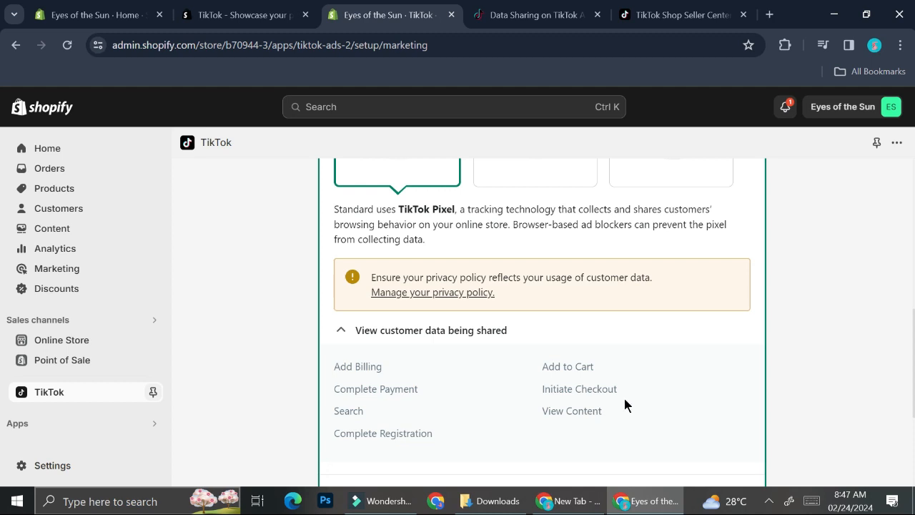
Select the Enhanced data sharing level and review the customer data it shares.
{"action": "scroll", "coordinate": [624, 405], "scroll_direction": "up", "scroll_amount": 2}
{"action": "left_click", "coordinate": [543, 215]}
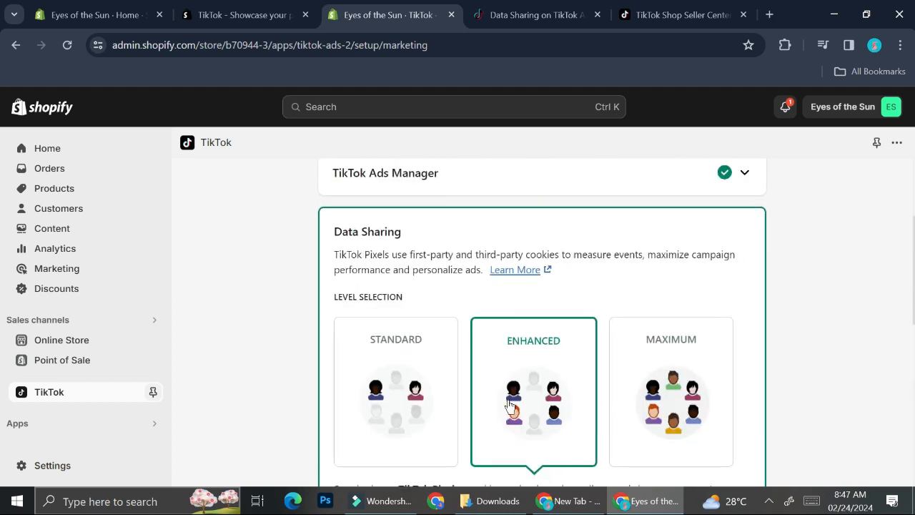
{"action": "scroll", "coordinate": [507, 405], "scroll_direction": "down", "scroll_amount": 3}
{"action": "scroll", "coordinate": [508, 405], "scroll_direction": "down", "scroll_amount": 2}
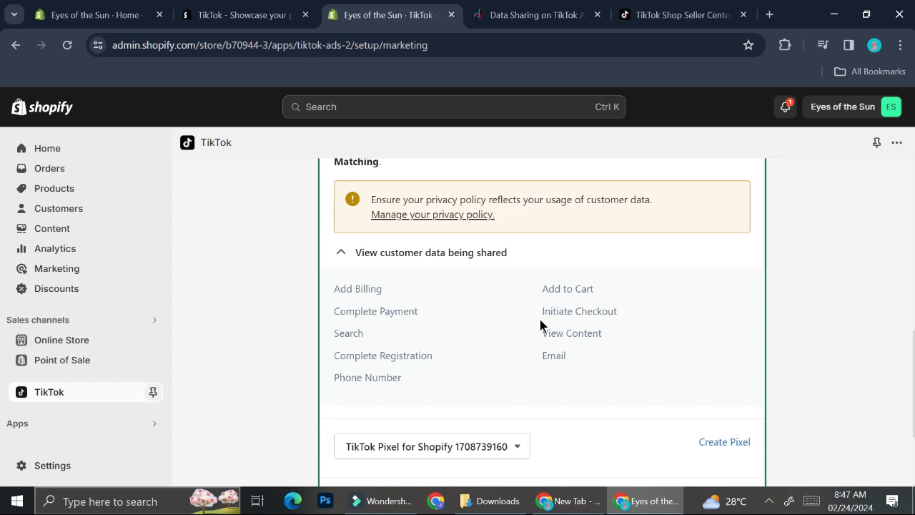
{"action": "scroll", "coordinate": [542, 323], "scroll_direction": "up", "scroll_amount": 4}
{"action": "scroll", "coordinate": [539, 323], "scroll_direction": "up", "scroll_amount": 1}
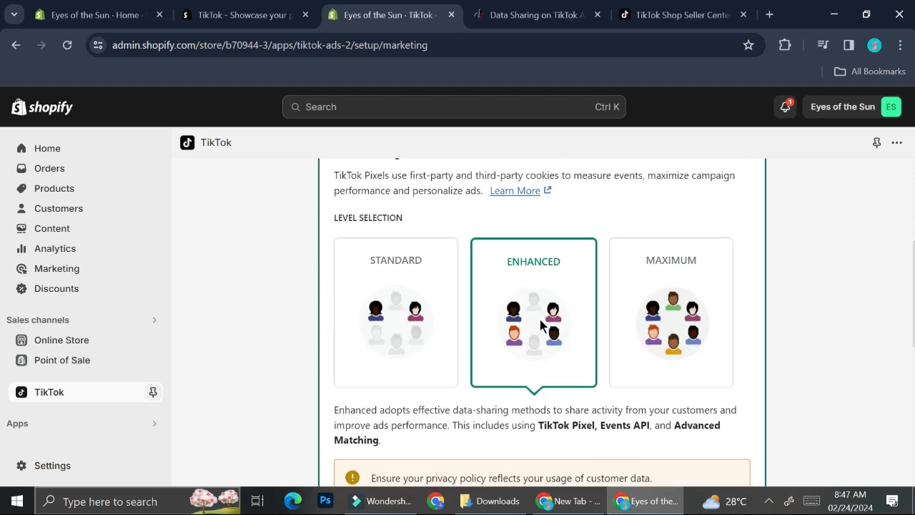
Select the Maximum data sharing level and compare its description and shared customer data with the Enhanced level.
{"action": "left_click", "coordinate": [652, 319]}
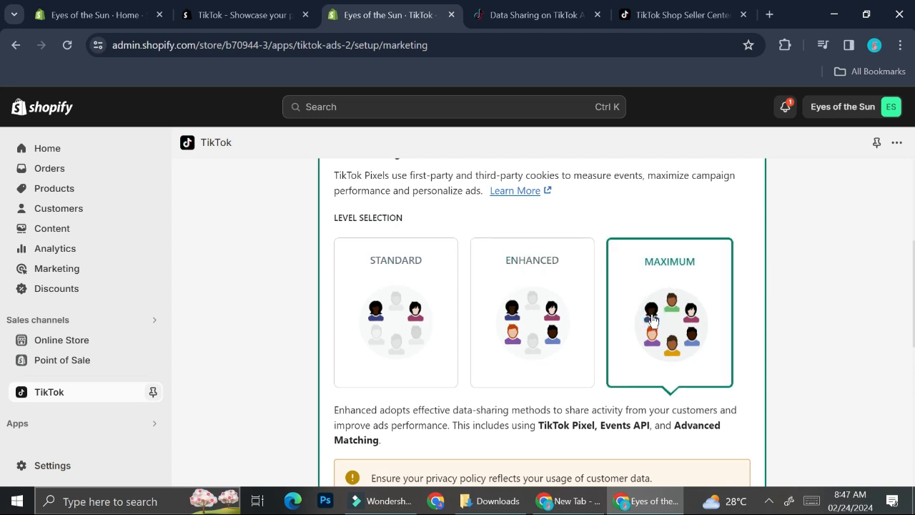
{"action": "scroll", "coordinate": [653, 320], "scroll_direction": "down", "scroll_amount": 3}
{"action": "scroll", "coordinate": [653, 320], "scroll_direction": "down", "scroll_amount": 1}
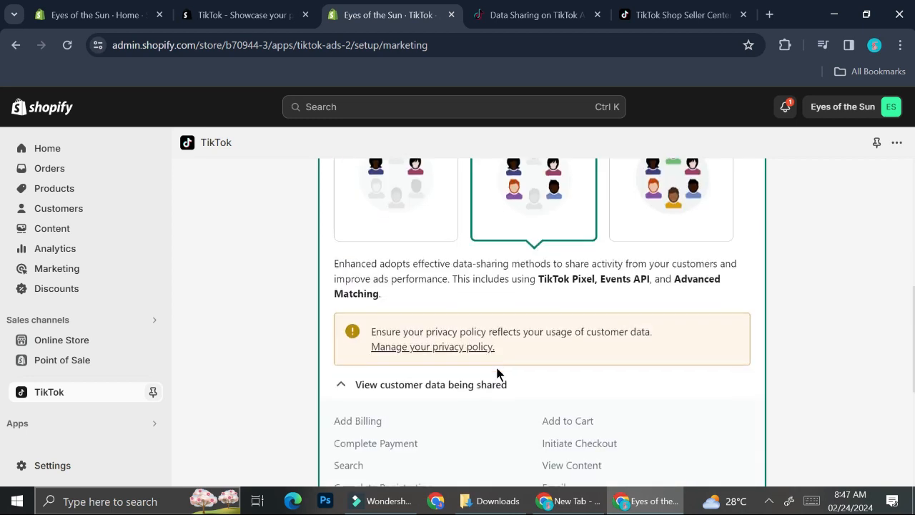
{"action": "scroll", "coordinate": [496, 367], "scroll_direction": "down", "scroll_amount": 2}
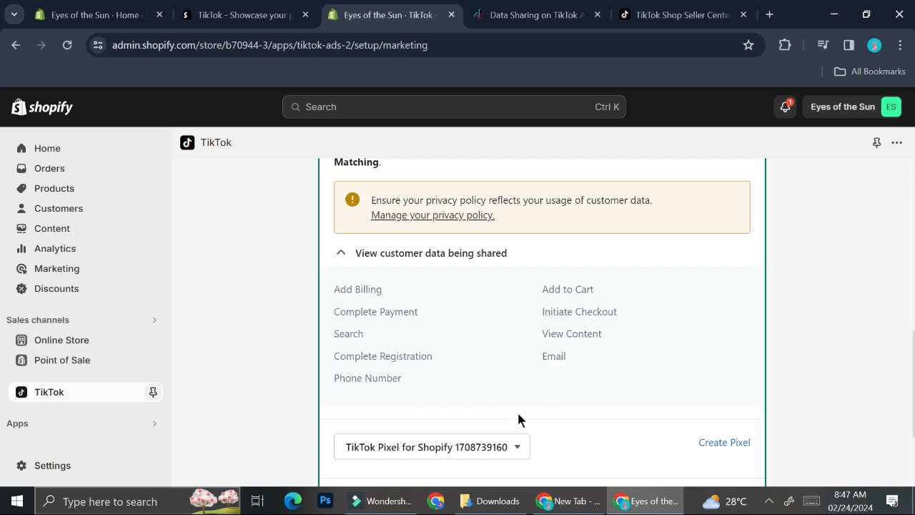
{"action": "scroll", "coordinate": [602, 348], "scroll_direction": "up", "scroll_amount": 2}
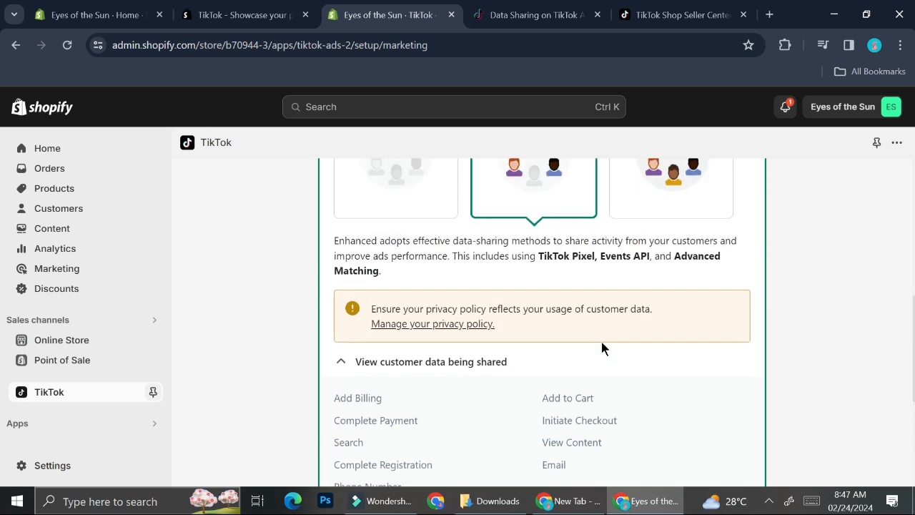
{"action": "left_click", "coordinate": [637, 193]}
{"action": "scroll", "coordinate": [638, 193], "scroll_direction": "up", "scroll_amount": 4}
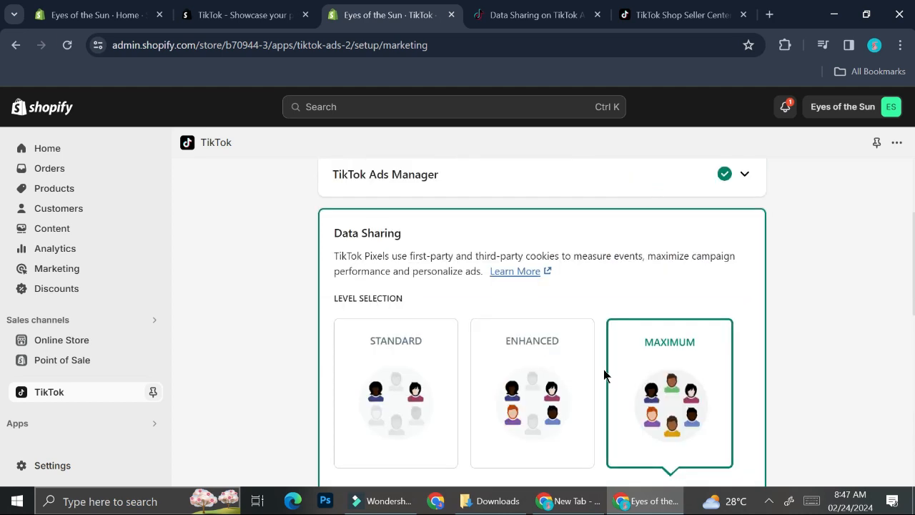
{"action": "scroll", "coordinate": [604, 374], "scroll_direction": "down", "scroll_amount": 3}
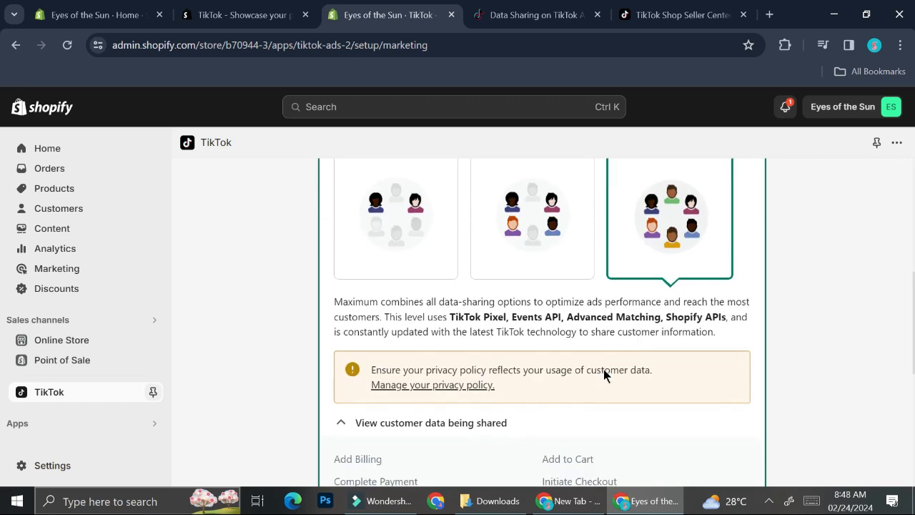
Choose the Enhanced data sharing level and confirm the data sharing settings with the existing TikTok Pixel for Shopify.
{"action": "scroll", "coordinate": [543, 322], "scroll_direction": "up", "scroll_amount": 1}
{"action": "left_click", "coordinate": [516, 309]}
{"action": "scroll", "coordinate": [507, 336], "scroll_direction": "down", "scroll_amount": 4}
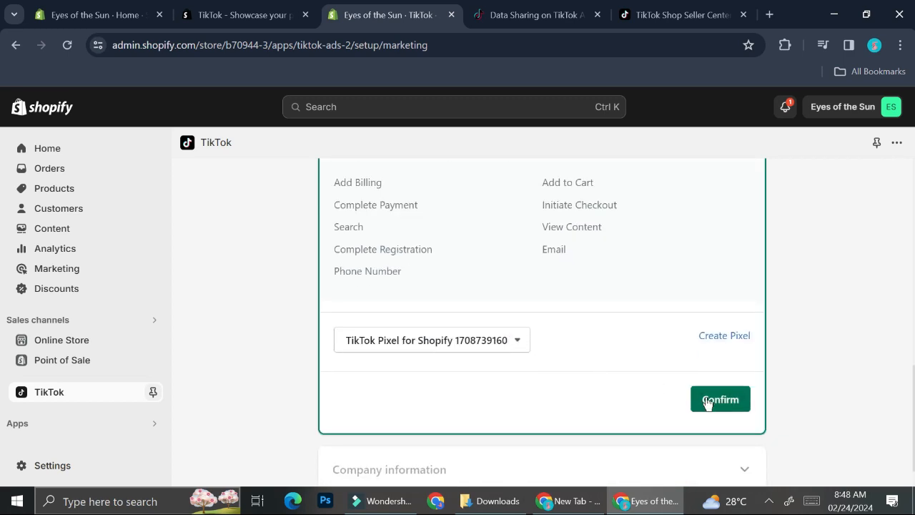
{"action": "left_click", "coordinate": [723, 405]}
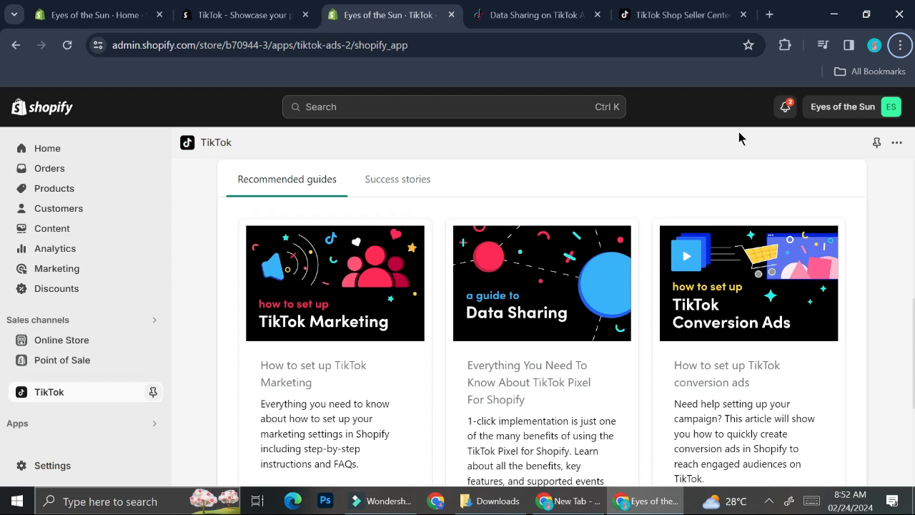
Search the web for TikTok Pixel Helper in a new browser tab and open its Chrome Web Store page.
{"action": "left_click", "coordinate": [769, 14]}
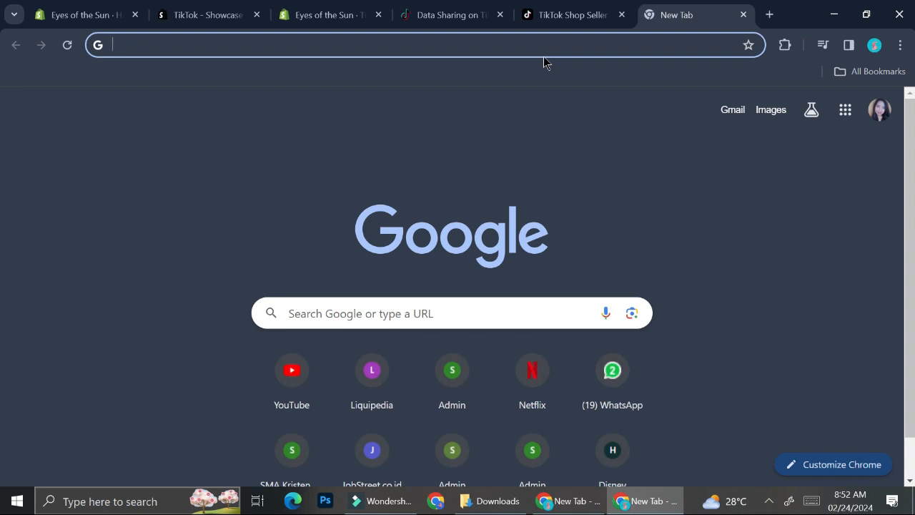
{"action": "type", "text": "ti"}
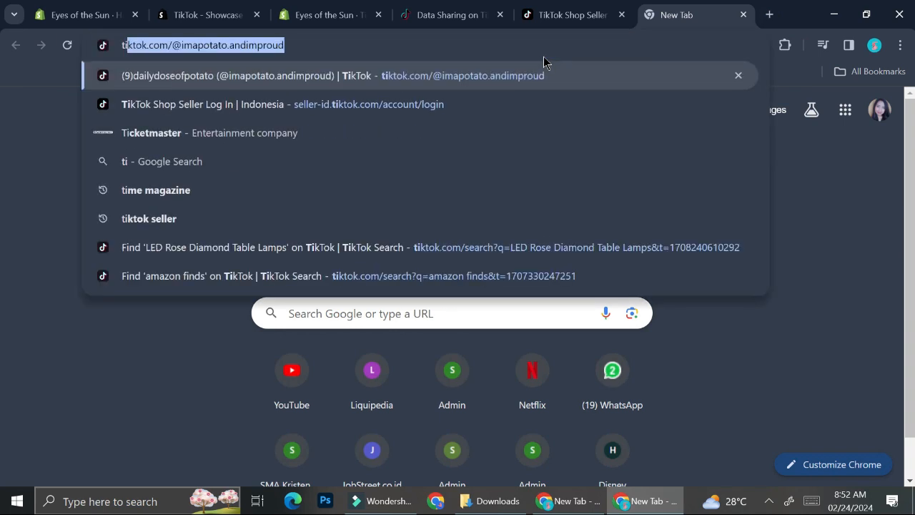
{"action": "type", "text": "ktok pixel"}
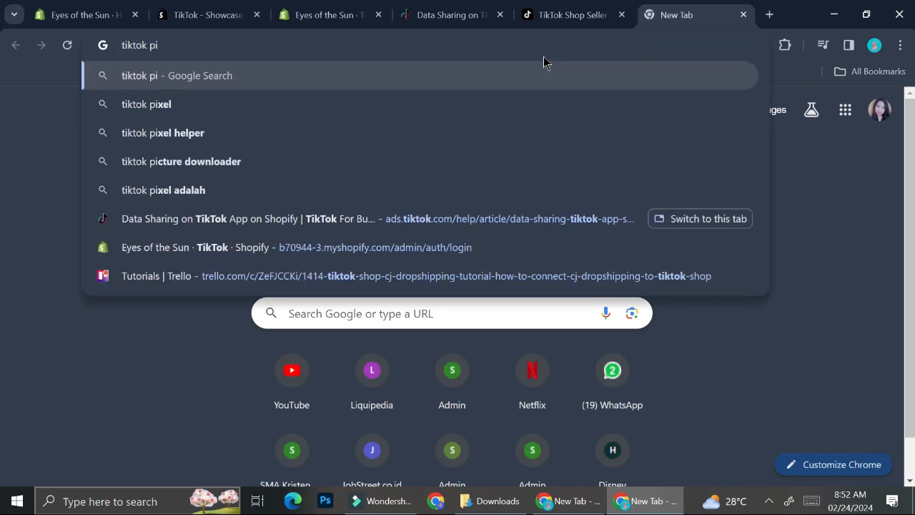
{"action": "left_click", "coordinate": [491, 106]}
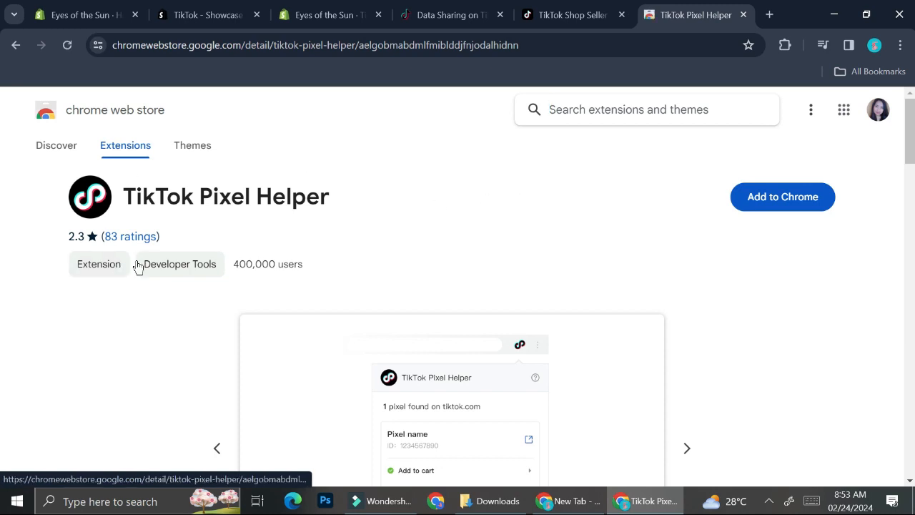
Add the TikTok Pixel Helper extension to Chrome and check for it in the list of installed extensions.
{"action": "left_click", "coordinate": [777, 213]}
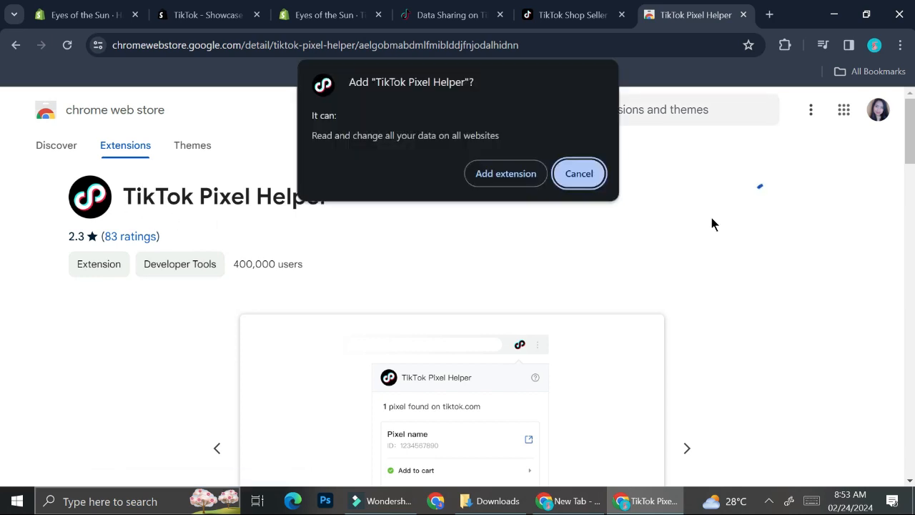
{"action": "left_click", "coordinate": [496, 185]}
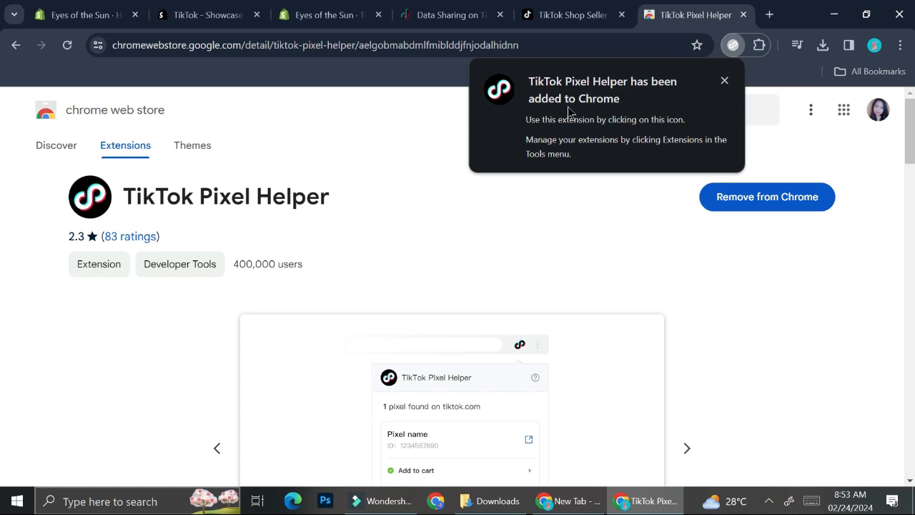
{"action": "left_click", "coordinate": [723, 82]}
{"action": "left_click", "coordinate": [761, 45]}
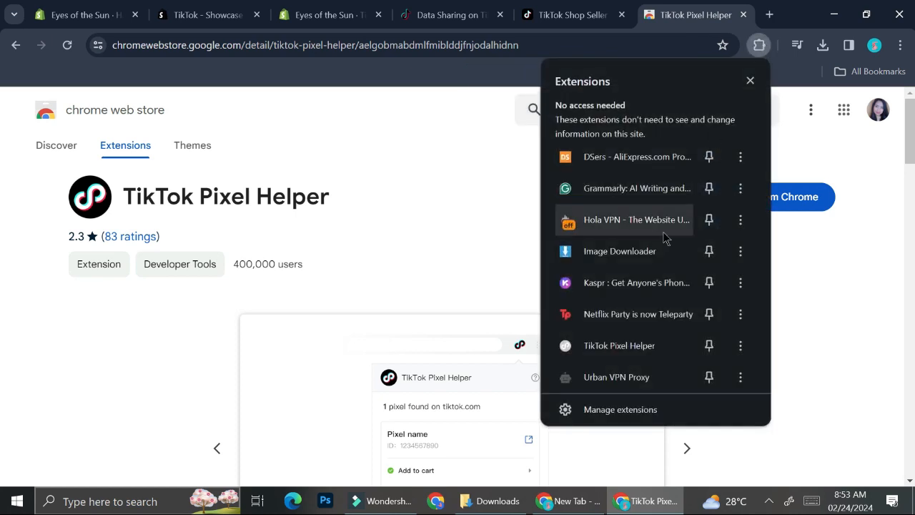
{"action": "left_click", "coordinate": [766, 50]}
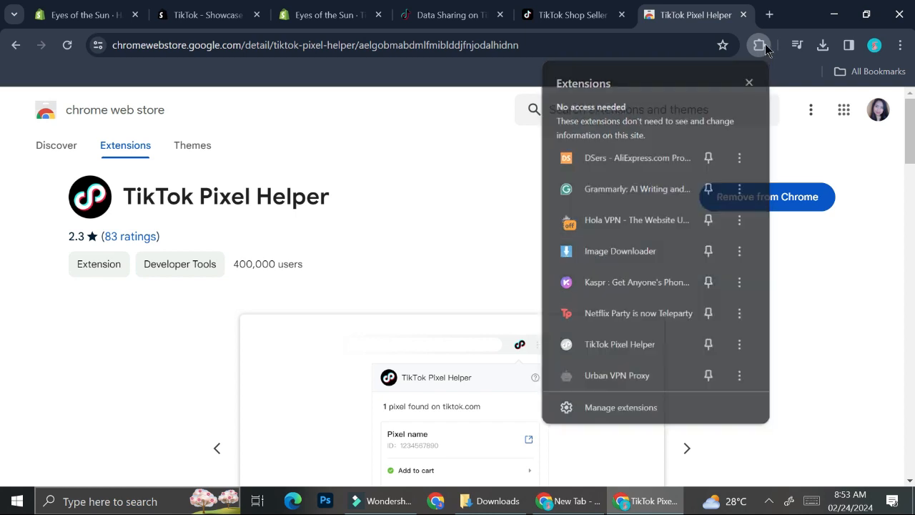
Go to the Eyes of the Sun storefront, browse its products and open the Dainty Gold product page.
{"action": "left_click", "coordinate": [329, 13]}
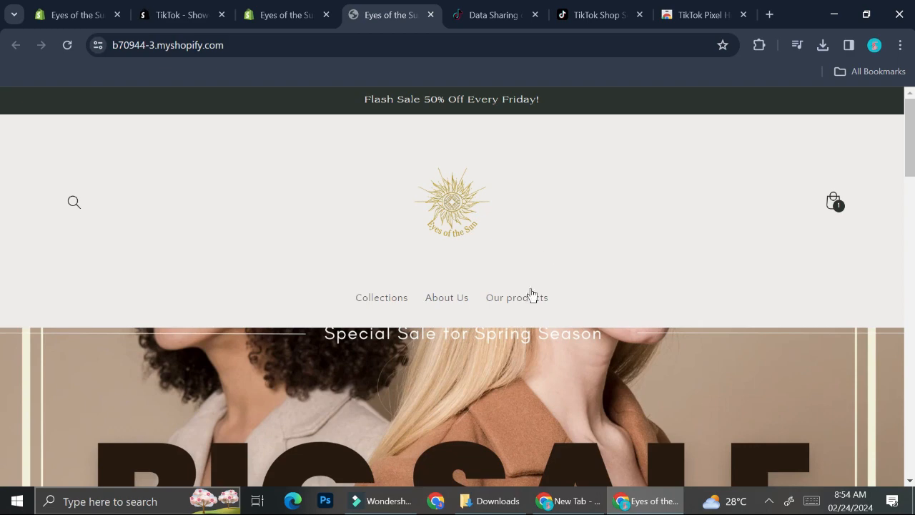
{"action": "scroll", "coordinate": [532, 291], "scroll_direction": "down", "scroll_amount": 1}
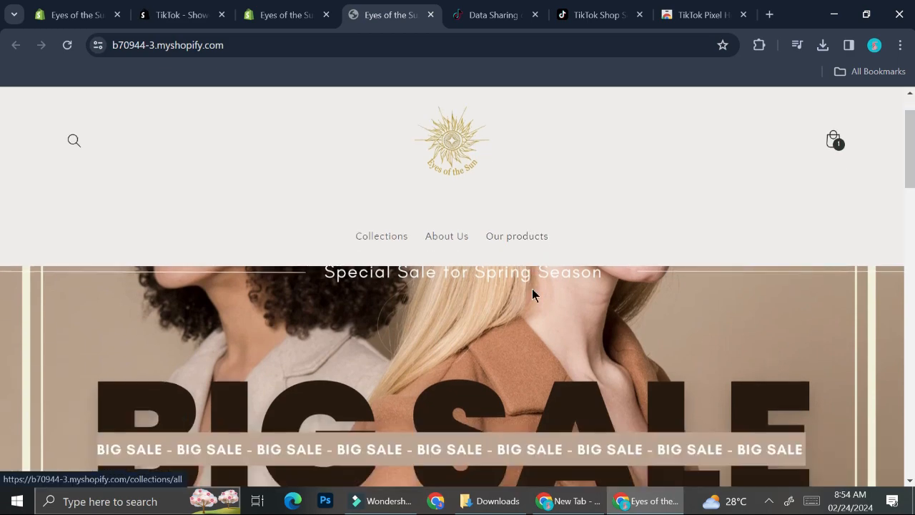
{"action": "left_click", "coordinate": [531, 250]}
{"action": "scroll", "coordinate": [537, 294], "scroll_direction": "down", "scroll_amount": 5}
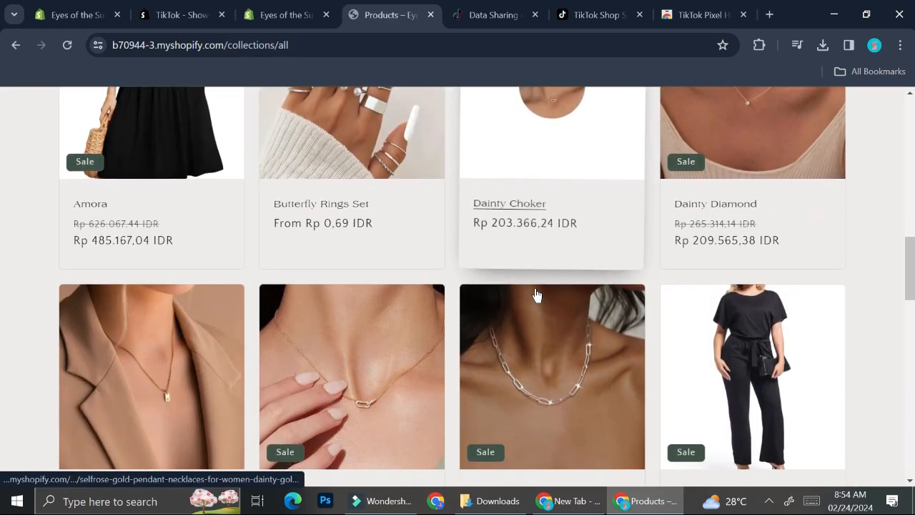
{"action": "scroll", "coordinate": [536, 294], "scroll_direction": "down", "scroll_amount": 1}
{"action": "left_click", "coordinate": [163, 363]}
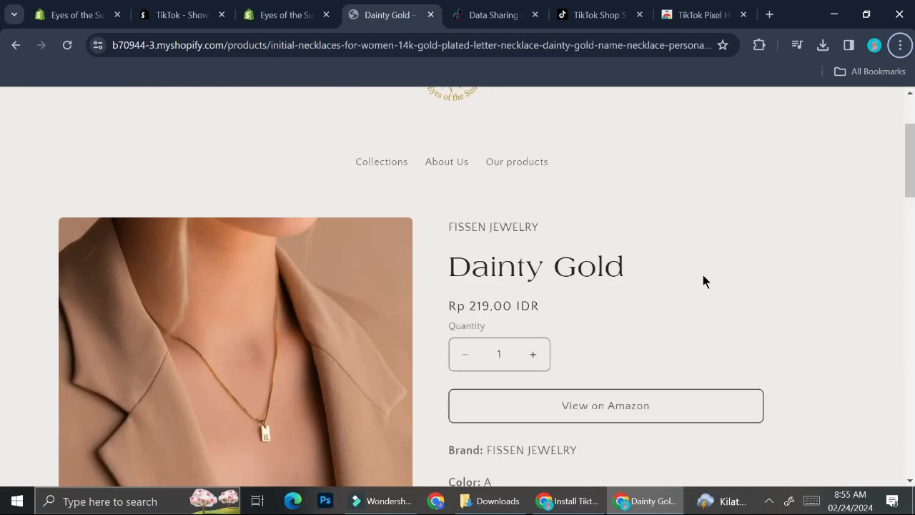
Pin the TikTok Pixel Helper extension and use it to inspect the pixel and events on the Dainty Gold page.
{"action": "left_click", "coordinate": [759, 45]}
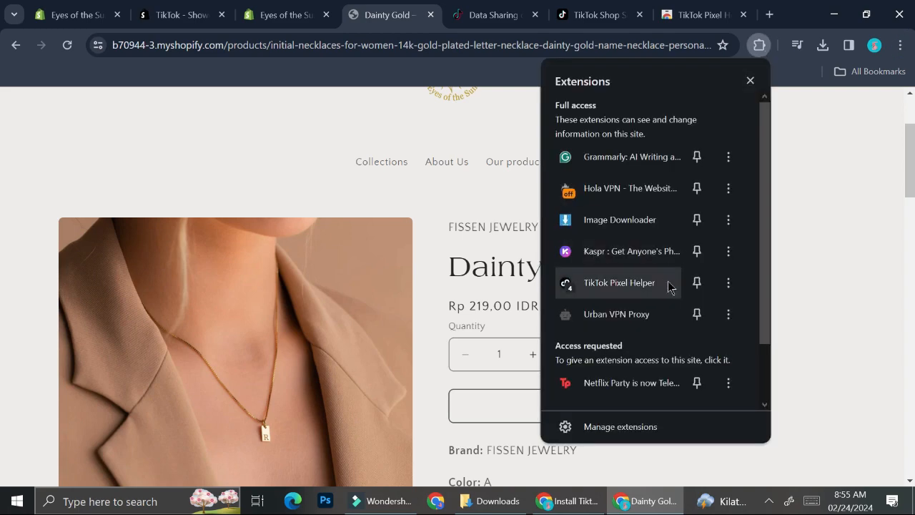
{"action": "left_click", "coordinate": [696, 284]}
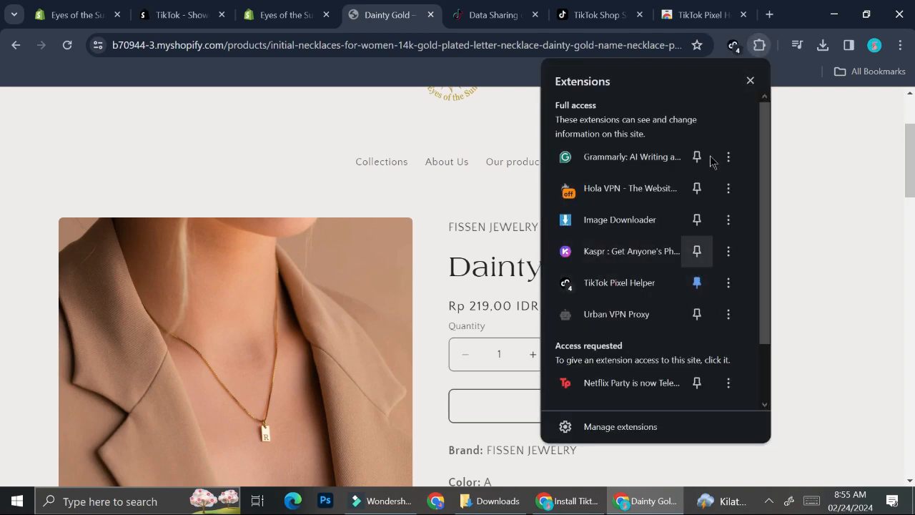
{"action": "left_click", "coordinate": [719, 60]}
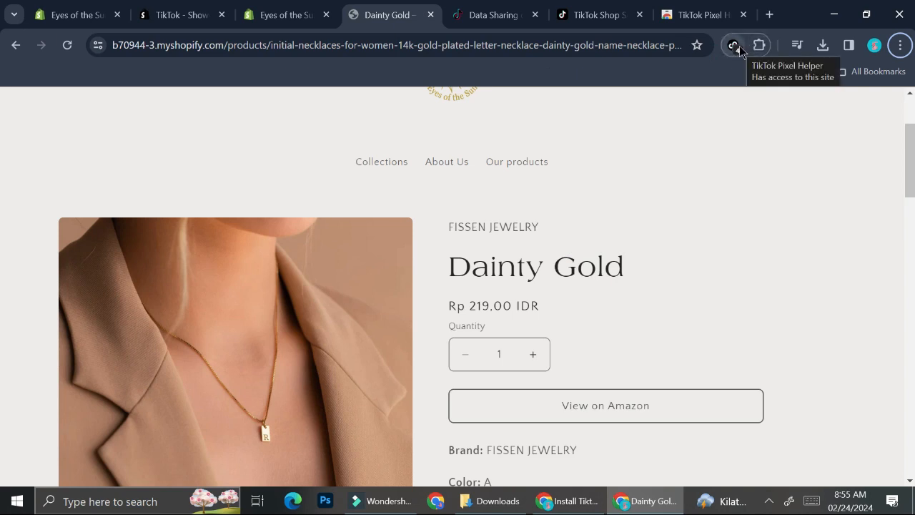
{"action": "left_click", "coordinate": [739, 48]}
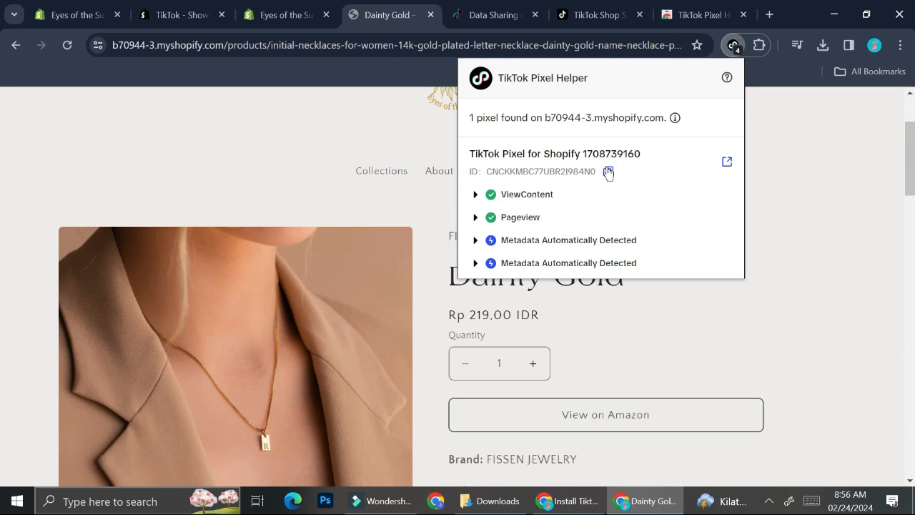
{"action": "left_click", "coordinate": [790, 229]}
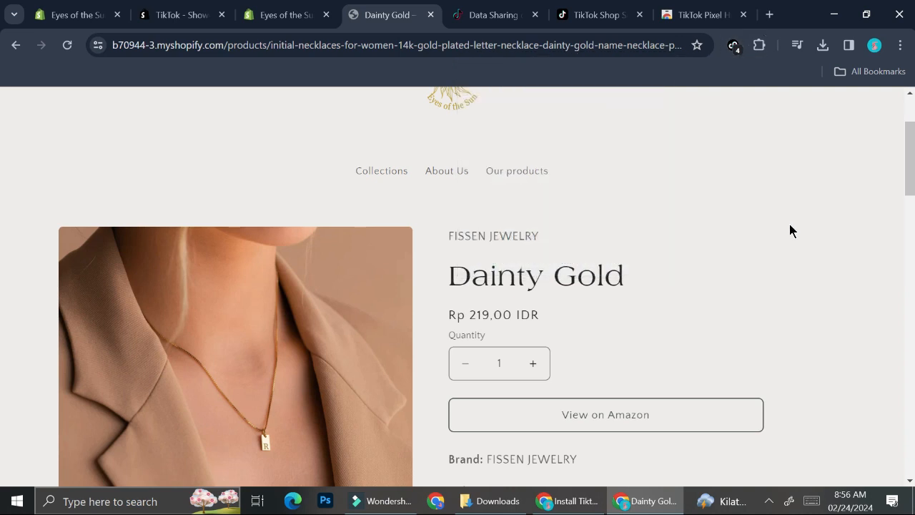
Check which sites the TikTok Pixel Helper extension is allowed to read and change data on.
{"action": "left_click", "coordinate": [748, 47]}
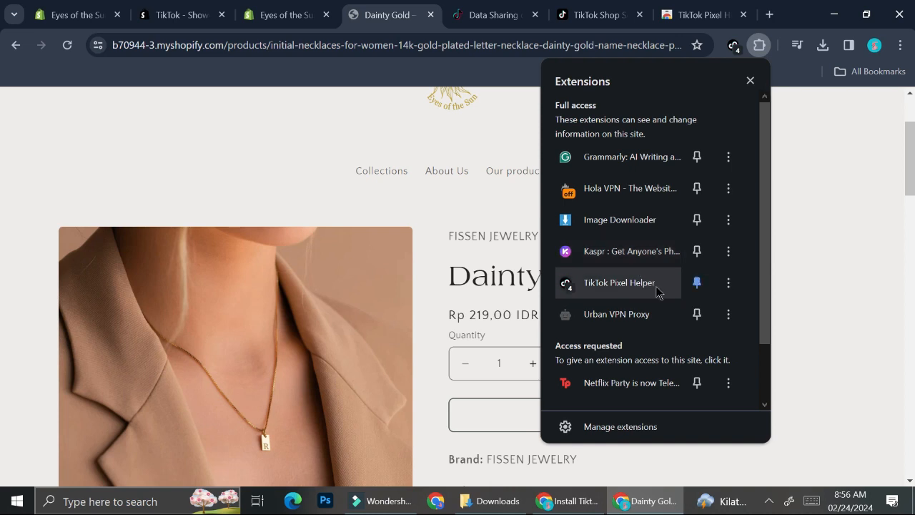
{"action": "left_click", "coordinate": [730, 288]}
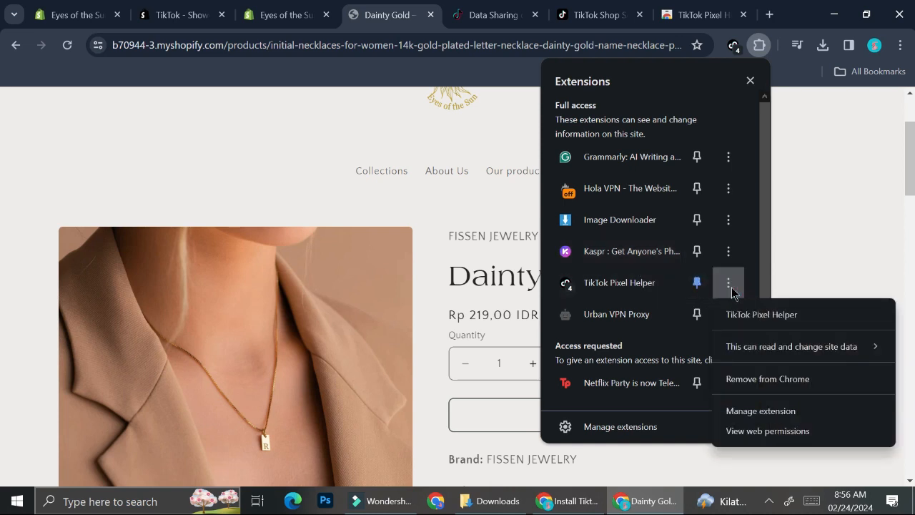
{"action": "mouse_move", "coordinate": [753, 348]}
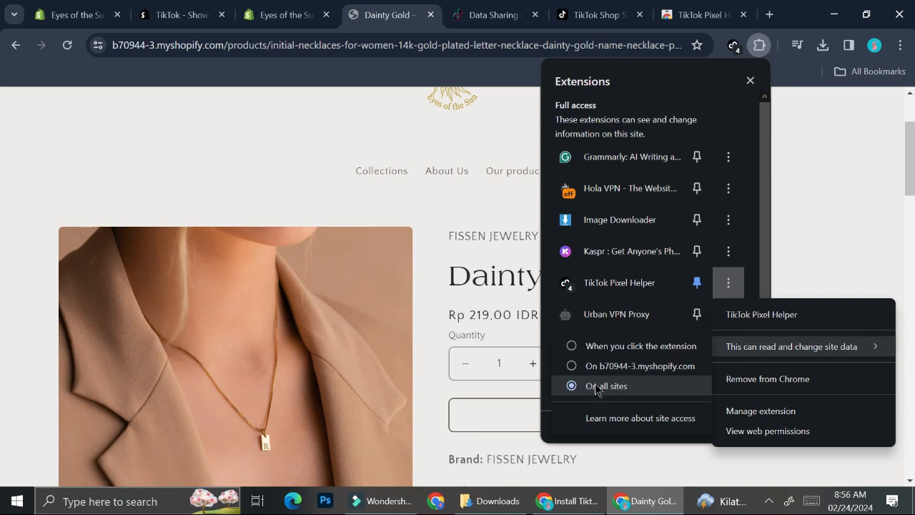
{"action": "left_click", "coordinate": [903, 206]}
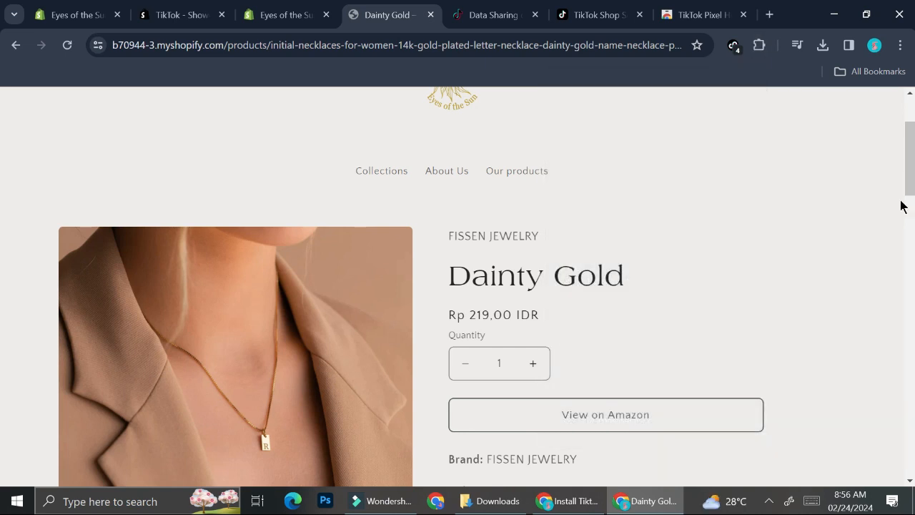